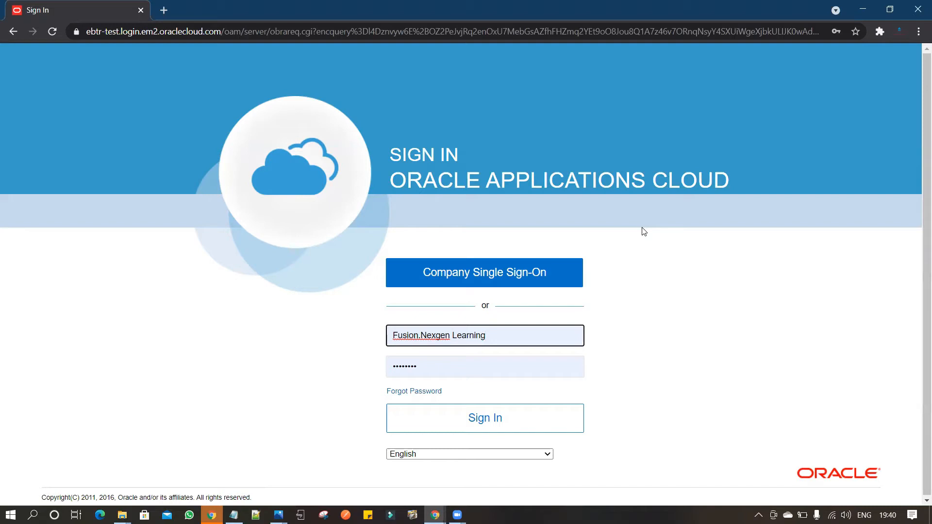
# Sign in to Oracle Applications Cloud and open the Security Console from the Tools group
pyautogui.click(506, 430)
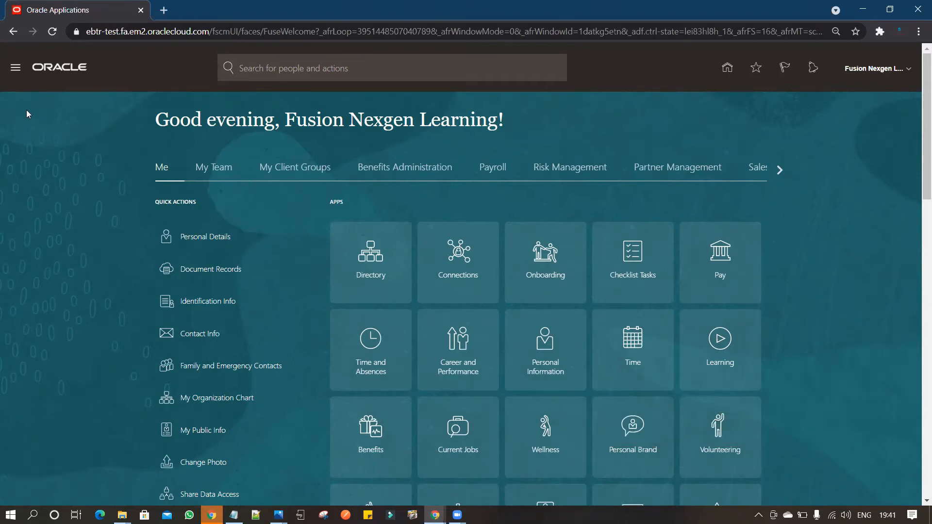
pyautogui.click(17, 79)
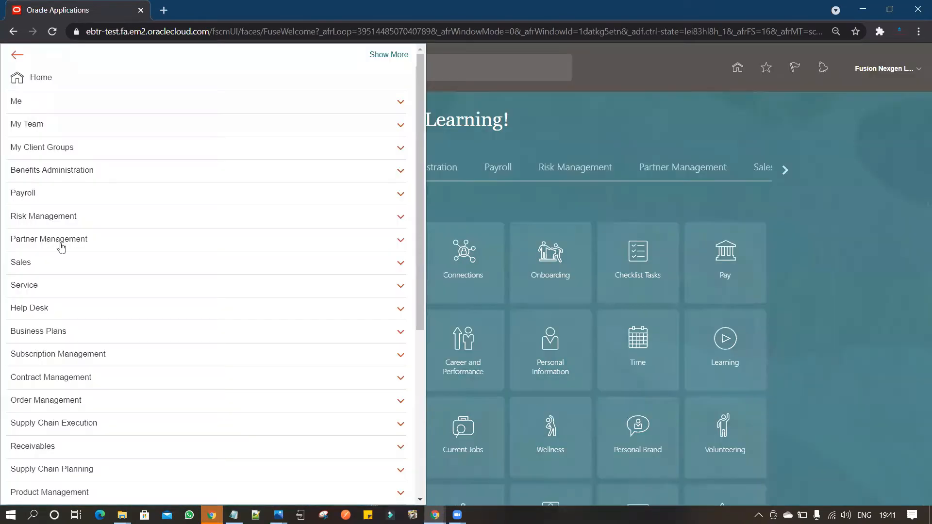
pyautogui.scroll(-5, 100, 400)
pyautogui.click(83, 450)
pyautogui.scroll(-3, 84, 454)
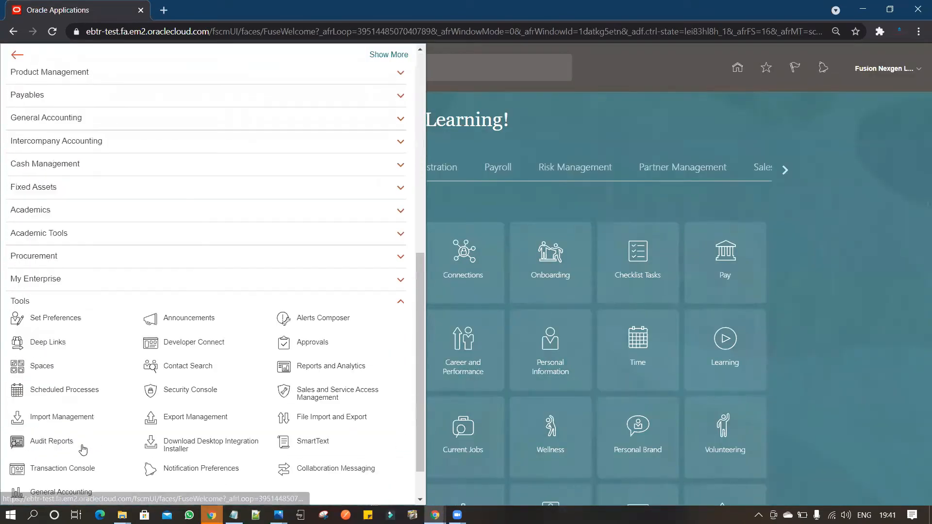
pyautogui.click(189, 392)
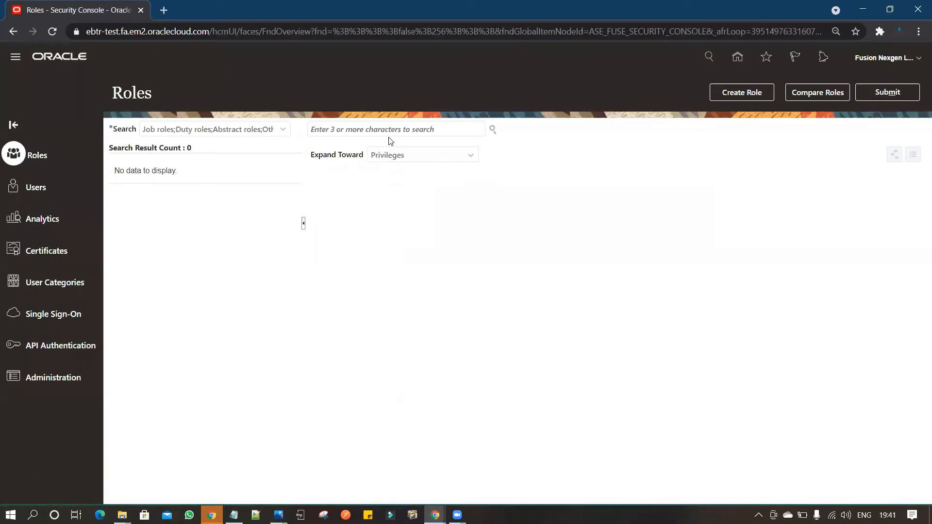
# Search the roles for "ESS moni" and display the ESS Monitor Role
pyautogui.click(395, 130)
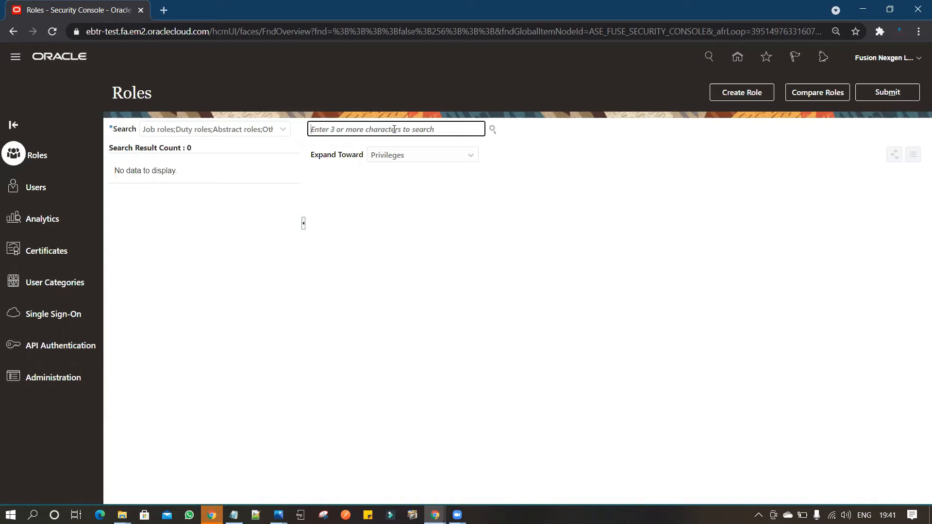
pyautogui.write('ESS')
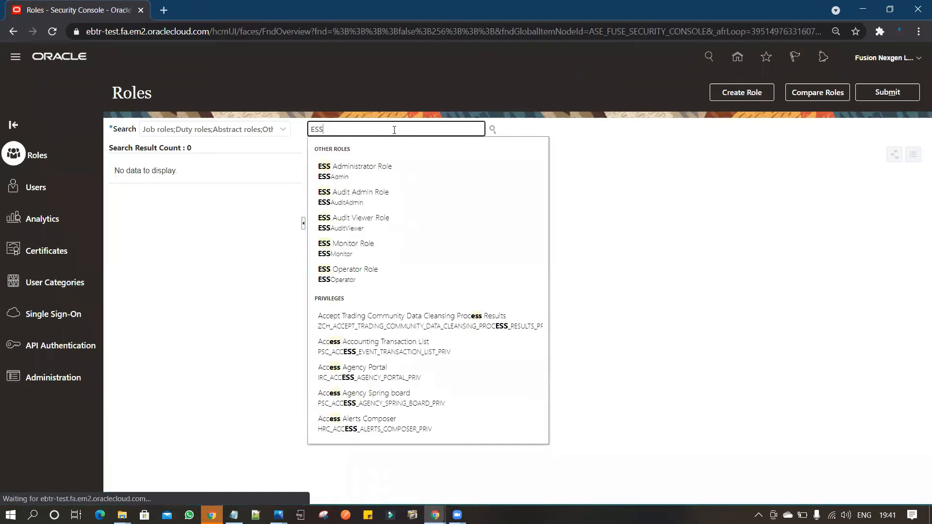
pyautogui.write(' moni')
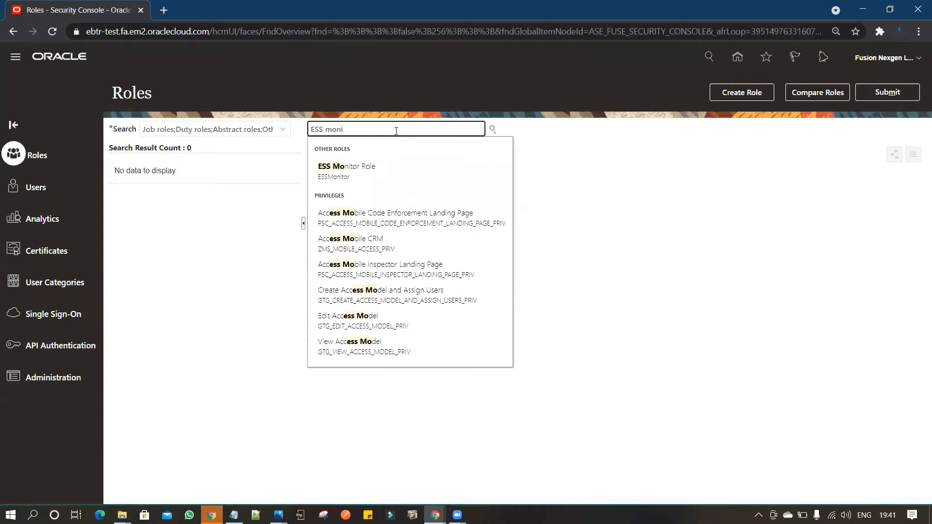
pyautogui.click(366, 167)
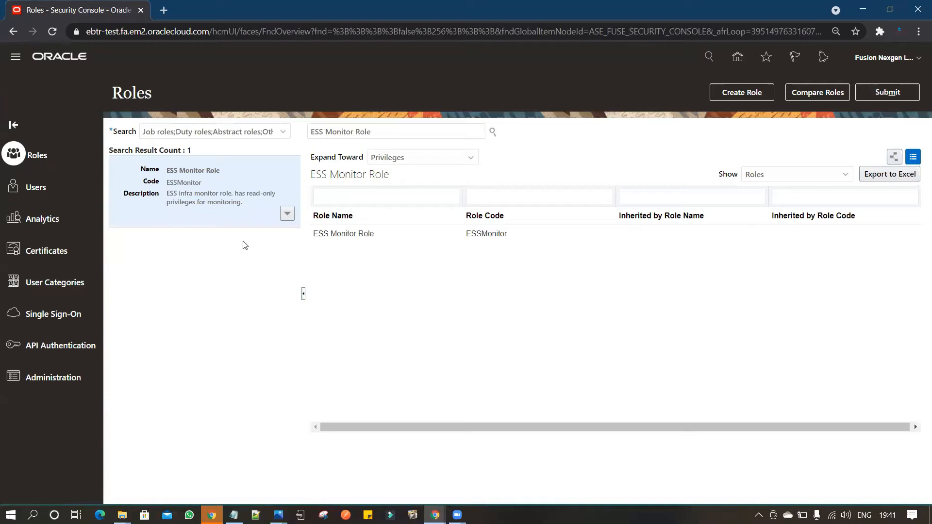
# Open the ESS Monitor Role for editing to examine its basic information, and leave without saving
pyautogui.click(287, 213)
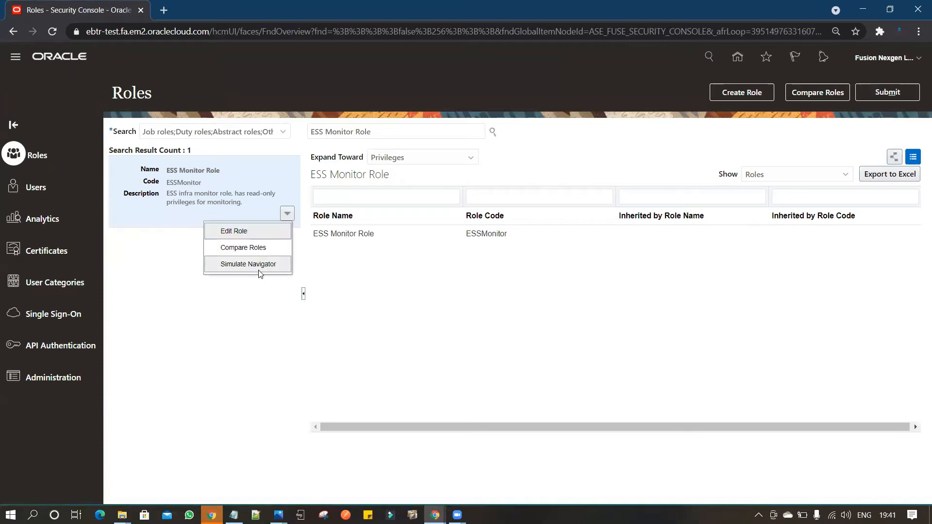
pyautogui.click(269, 232)
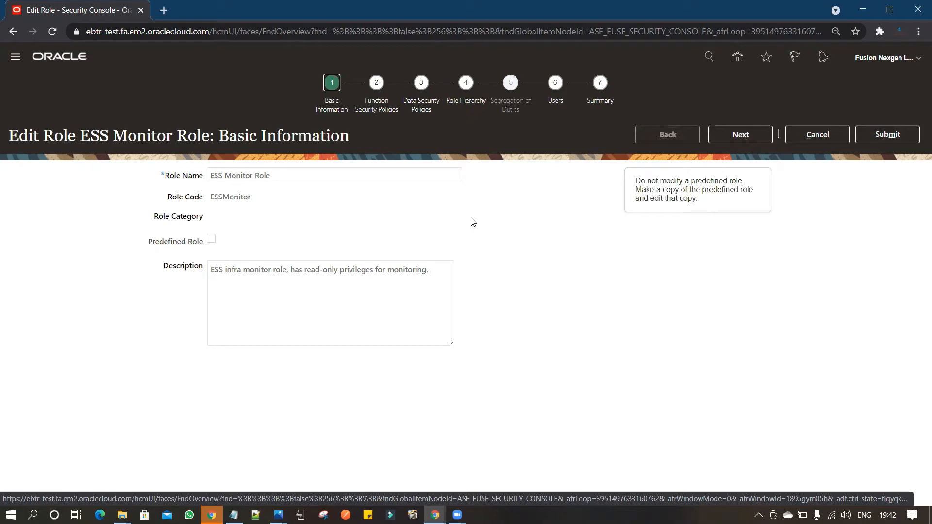
pyautogui.click(809, 133)
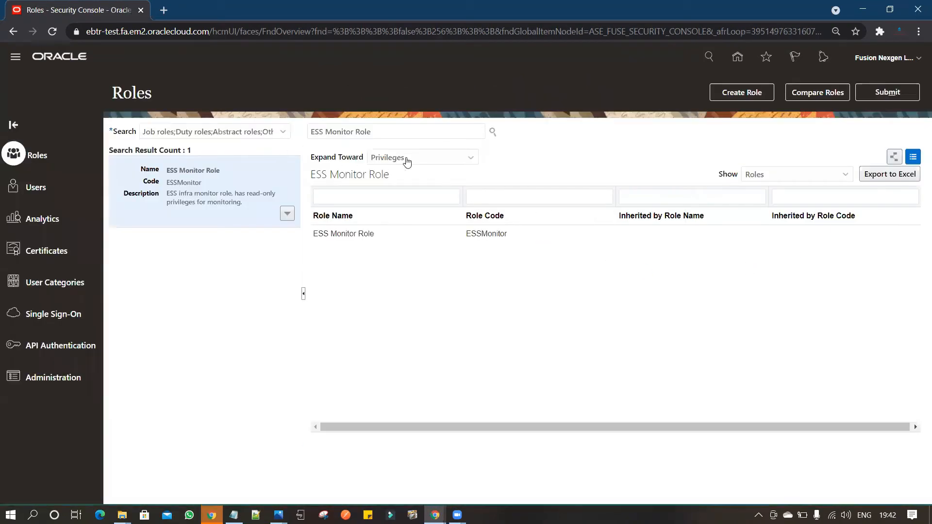
# Start a new role named "Fusion ESS Monitor Role" with the role code FUSIONCUSTOMESSROLE
pyautogui.click(753, 99)
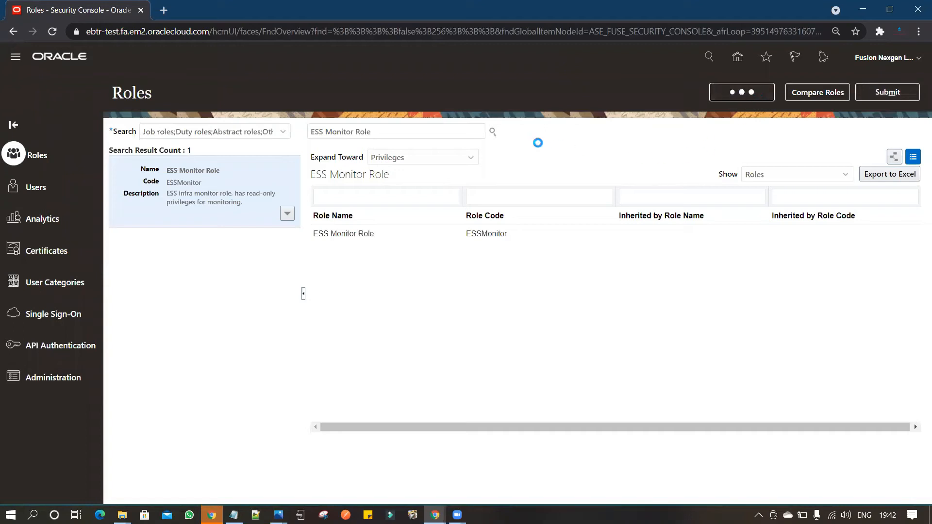
pyautogui.click(464, 173)
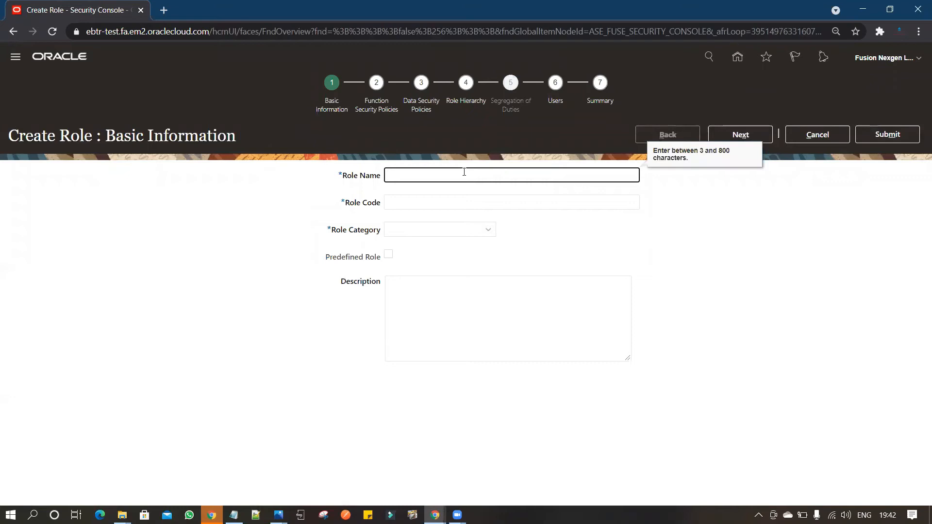
pyautogui.write('Fusion ESS Monitor Role')
pyautogui.click(474, 200)
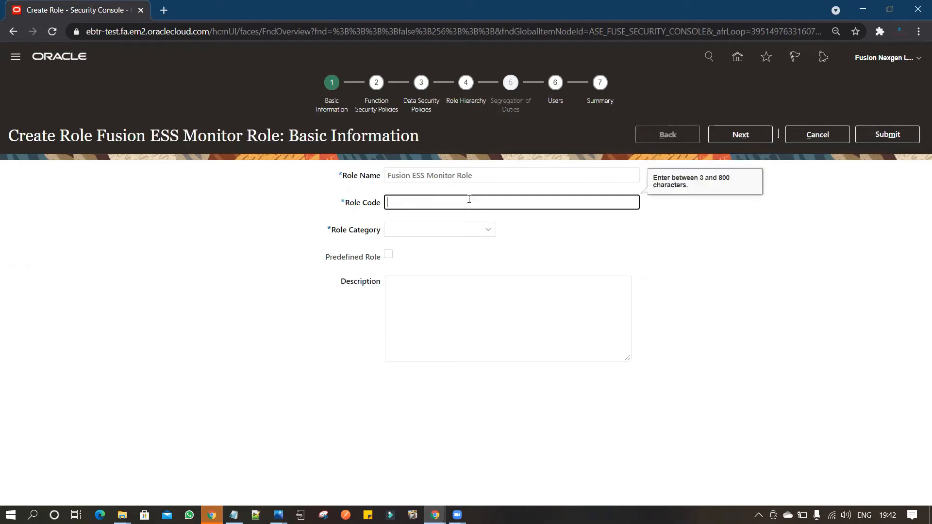
pyautogui.write('FUSIONCUSTOMESSROLE')
# Set the new role's category to SCM - Abstract Roles, leaving the description empty
pyautogui.click(468, 231)
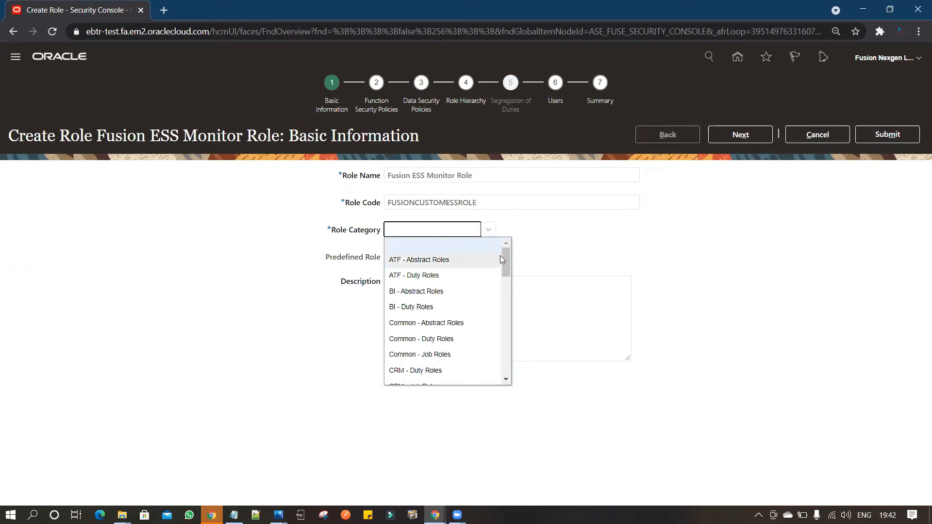
pyautogui.moveTo(509, 259); pyautogui.dragTo(502, 349)
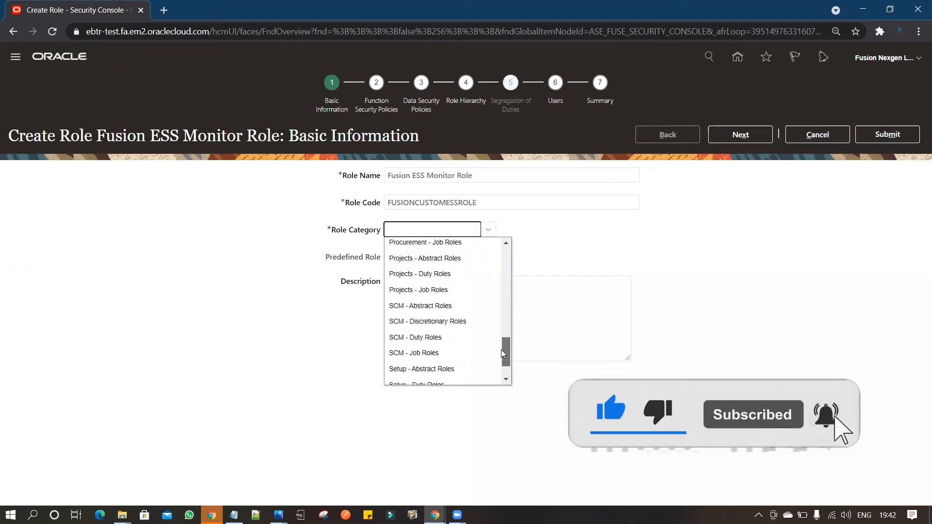
pyautogui.click(472, 308)
pyautogui.click(420, 291)
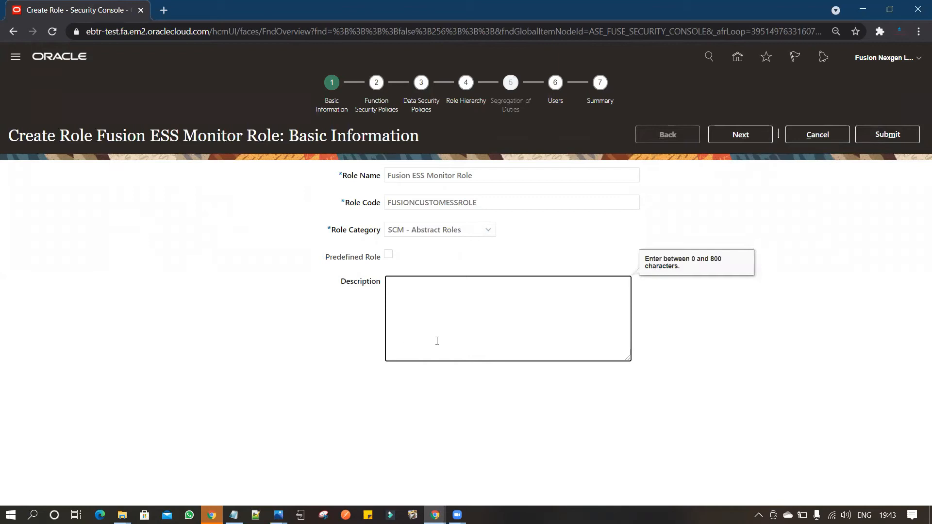
# Add the ESS Monitor Role as a role membership in the new role's hierarchy, skipping the function and data security policies
pyautogui.click(740, 135)
pyautogui.click(722, 138)
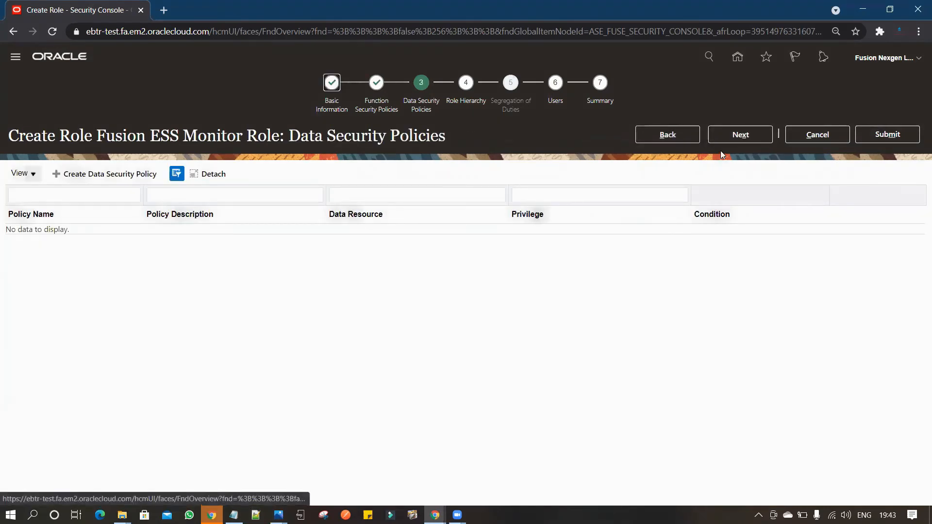
pyautogui.click(742, 135)
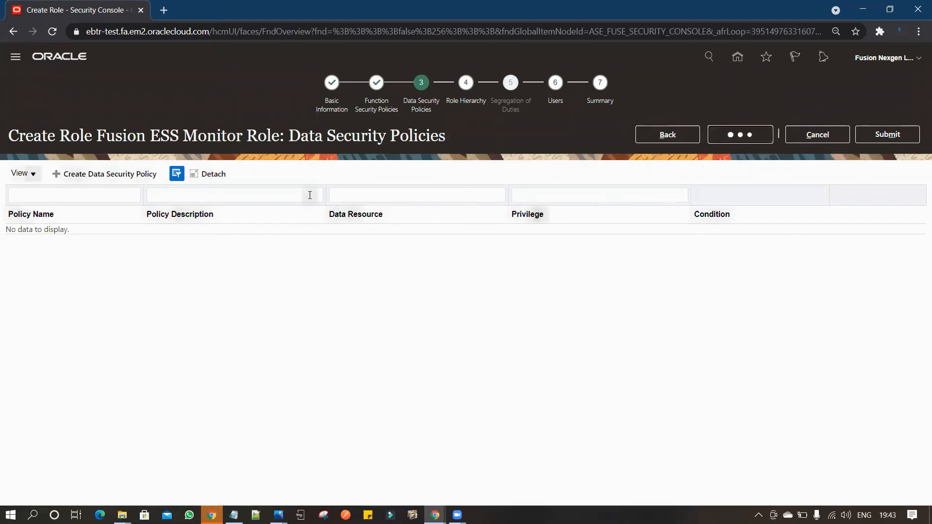
pyautogui.click(74, 197)
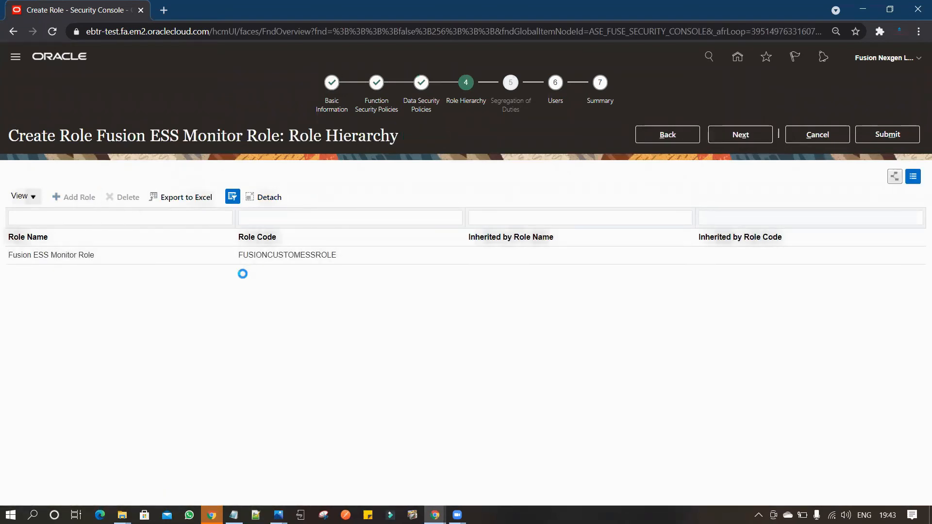
pyautogui.click(517, 179)
pyautogui.write('ESS')
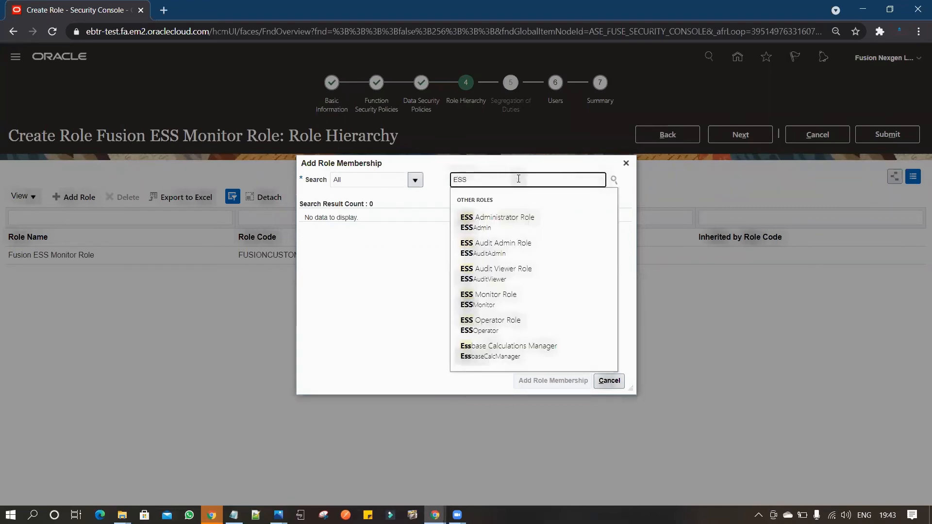
pyautogui.click(500, 301)
pyautogui.click(550, 383)
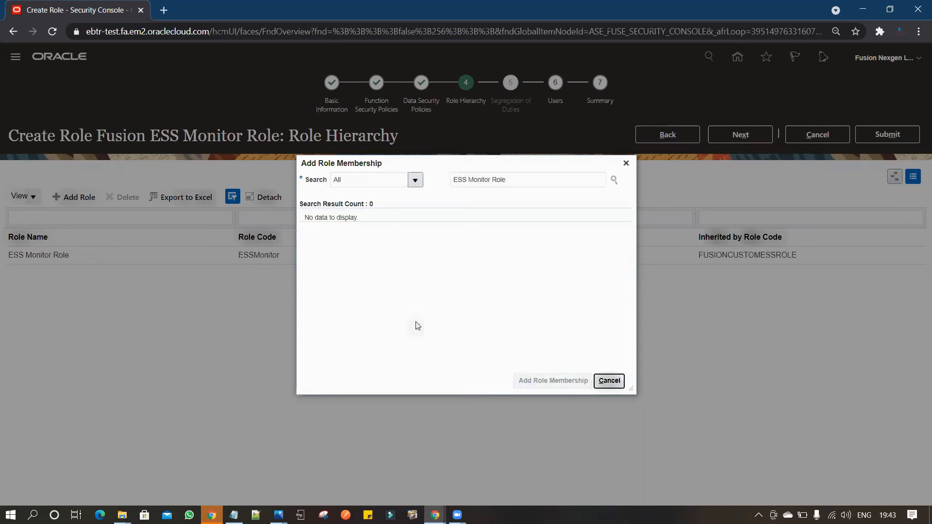
pyautogui.click(608, 381)
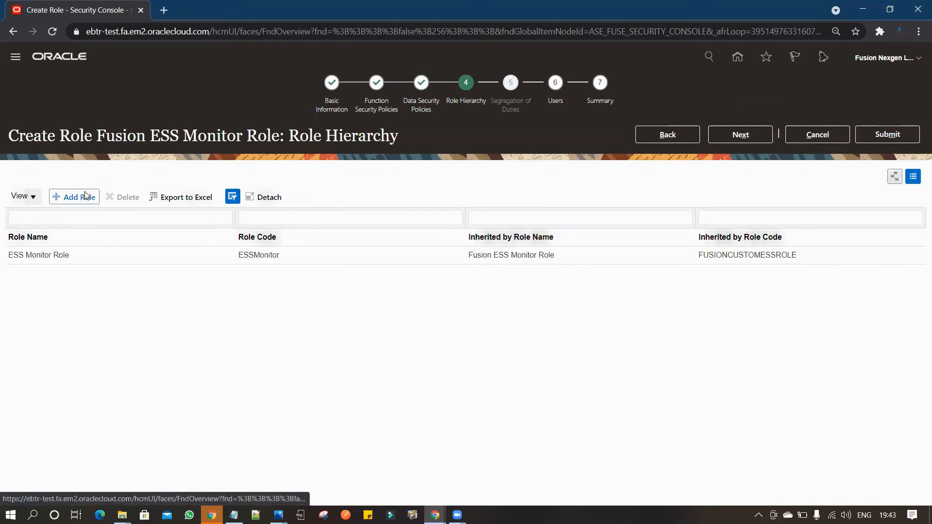
# Assign the user login "Fusion.Nexgen Learning", the one without an e-mail suffix, to the new role
pyautogui.click(738, 138)
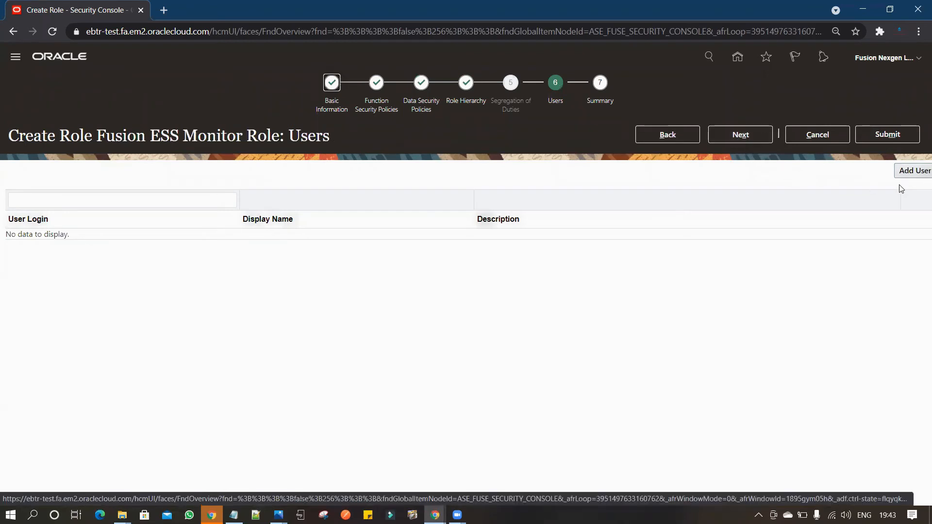
pyautogui.click(906, 171)
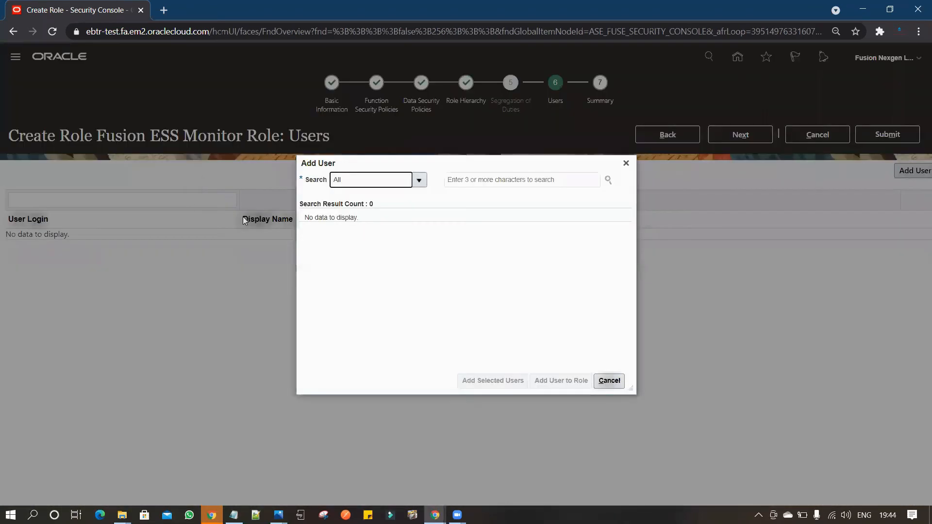
pyautogui.click(476, 180)
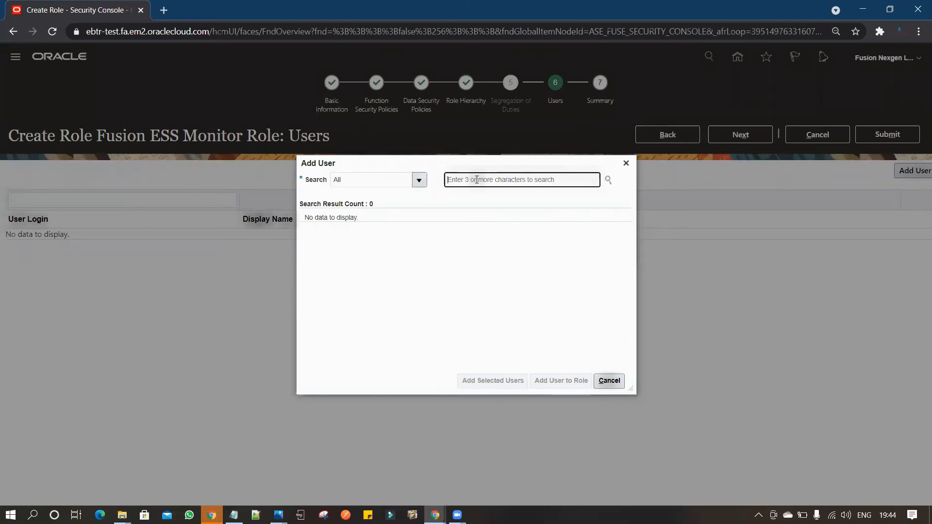
pyautogui.write('Fusion.Ne')
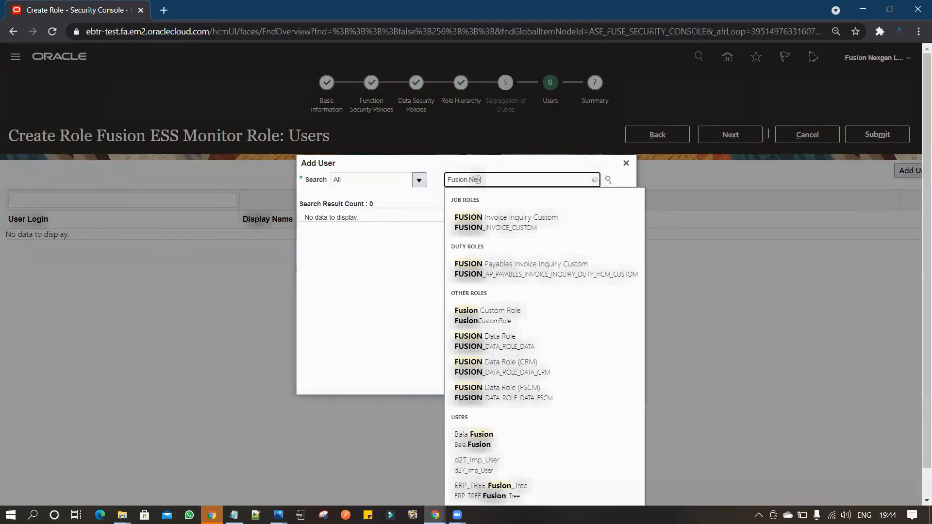
pyautogui.write('xgen')
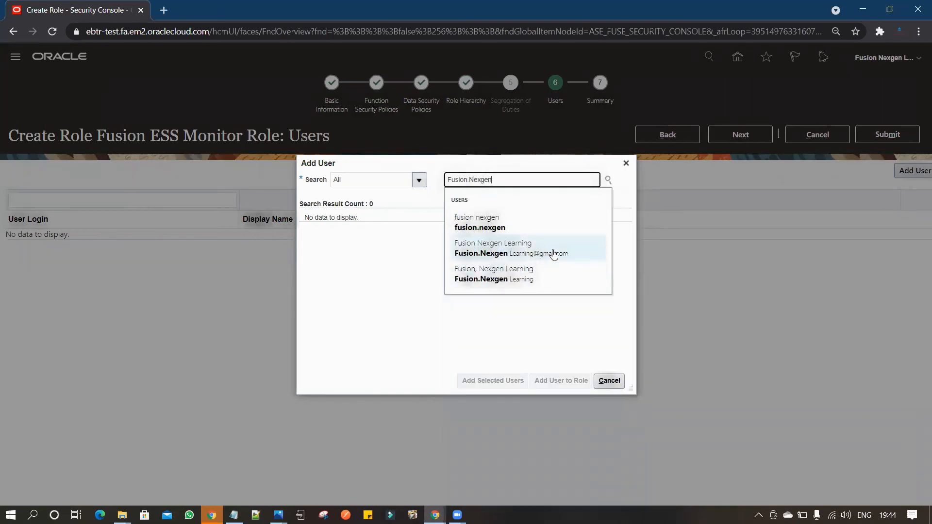
pyautogui.click(533, 272)
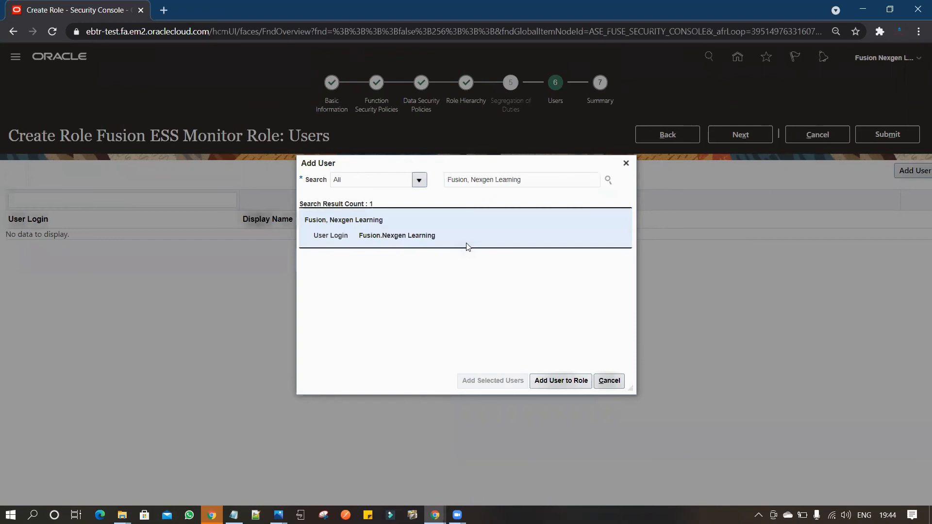
pyautogui.click(571, 384)
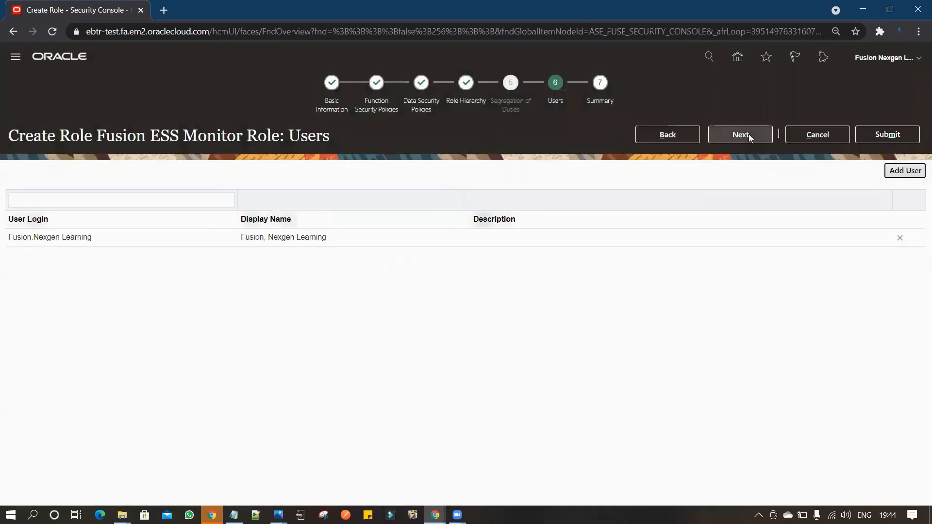
# Proceed to the new role's summary, then save and close it
pyautogui.click(750, 140)
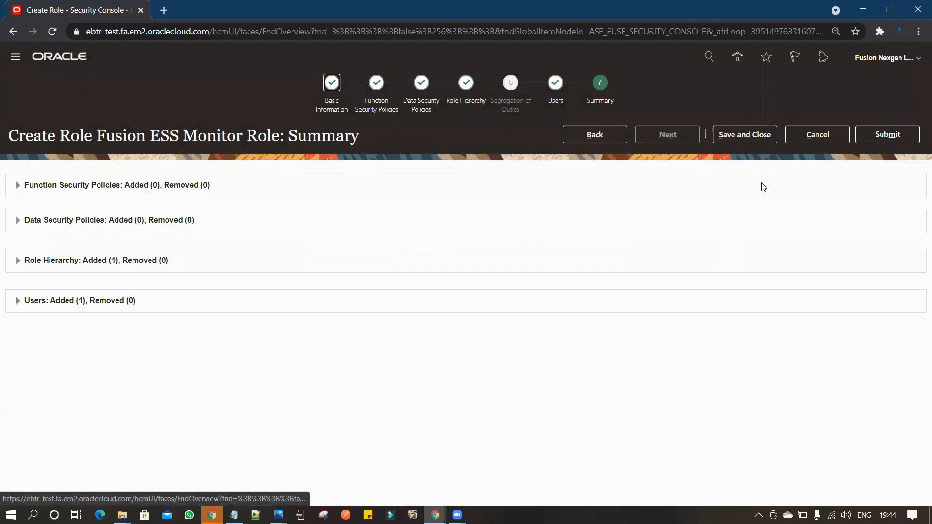
pyautogui.click(760, 137)
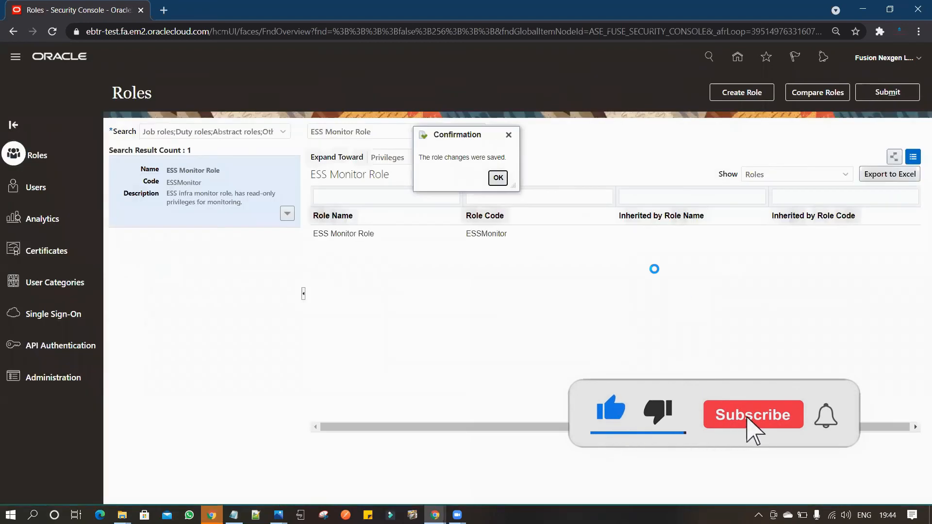
pyautogui.click(499, 177)
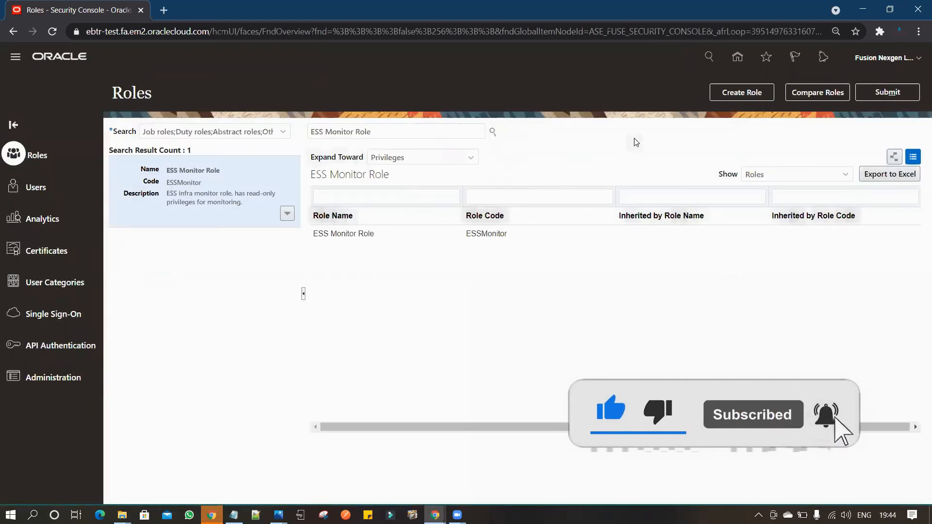
# Open Scheduled Processes and show the refreshed process list in an enlarged results table
pyautogui.click(16, 59)
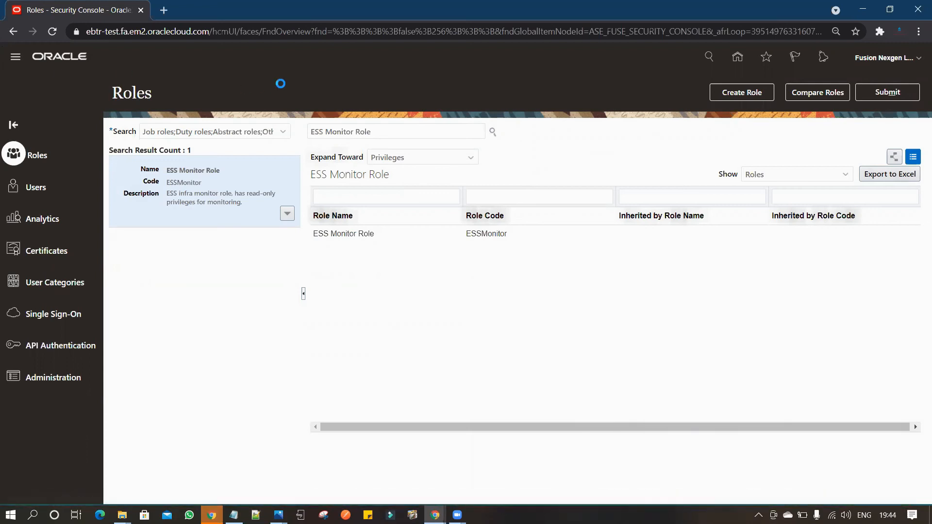
pyautogui.scroll(-9, 268, 278)
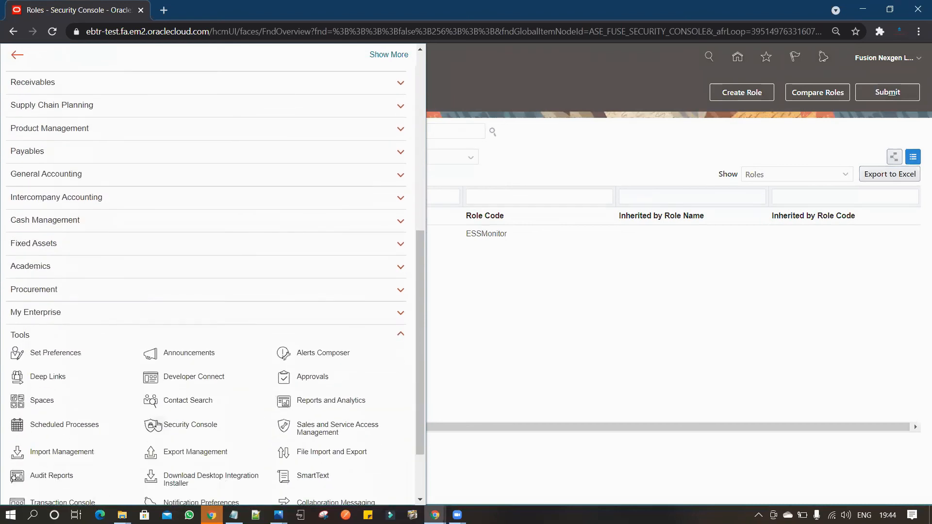
pyautogui.click(71, 427)
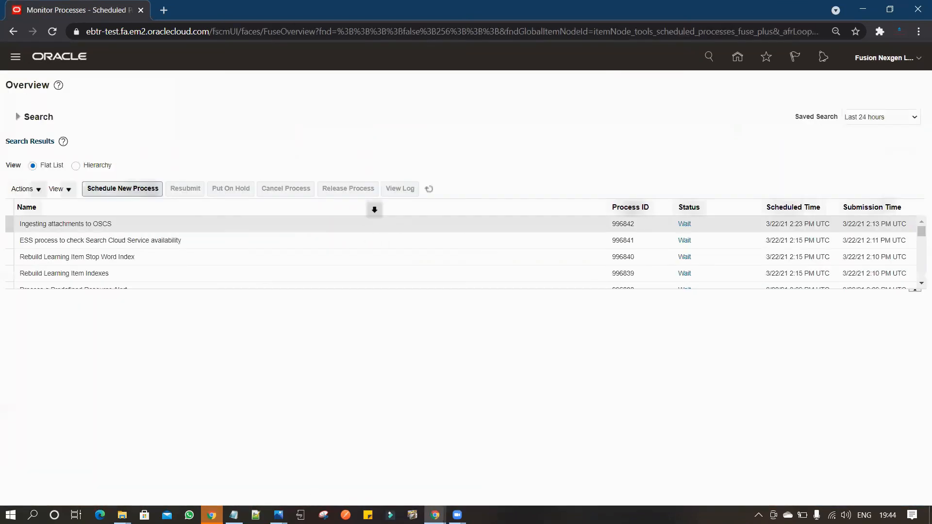
pyautogui.click(430, 189)
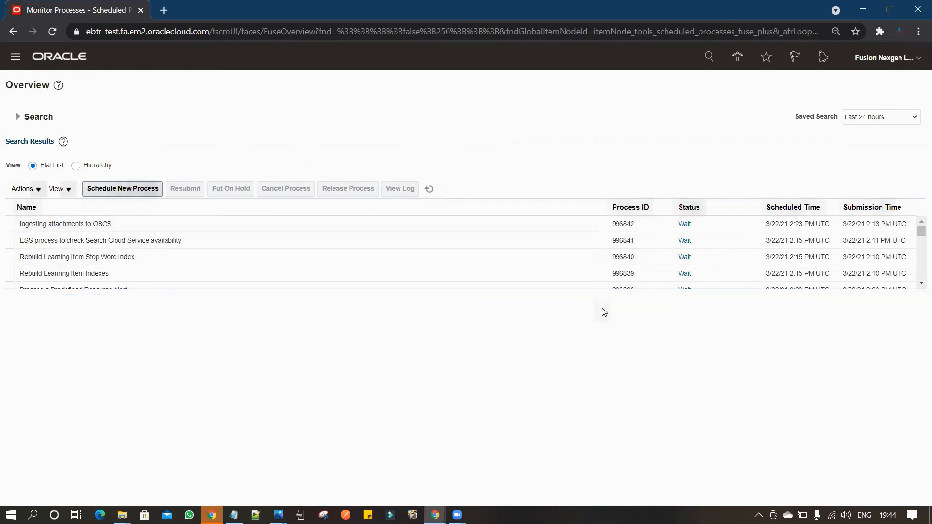
pyautogui.moveTo(602, 290); pyautogui.dragTo(602, 336)
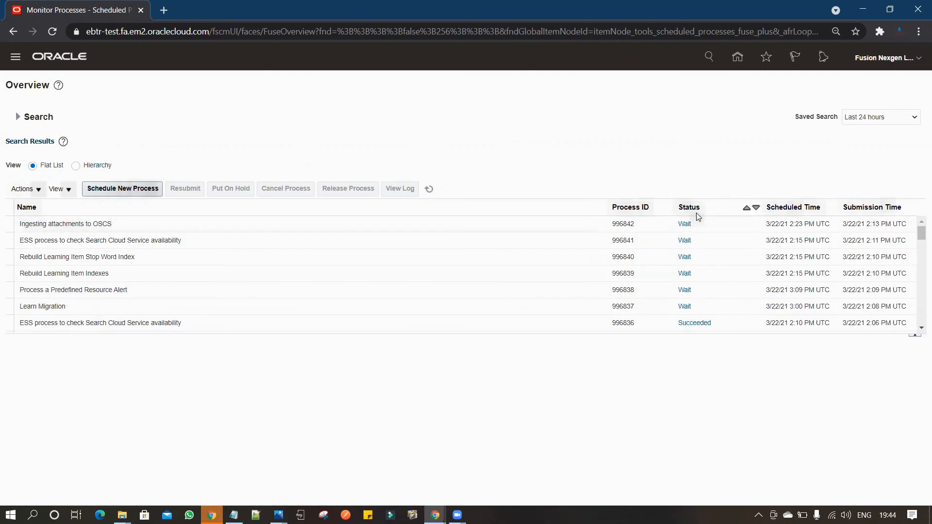